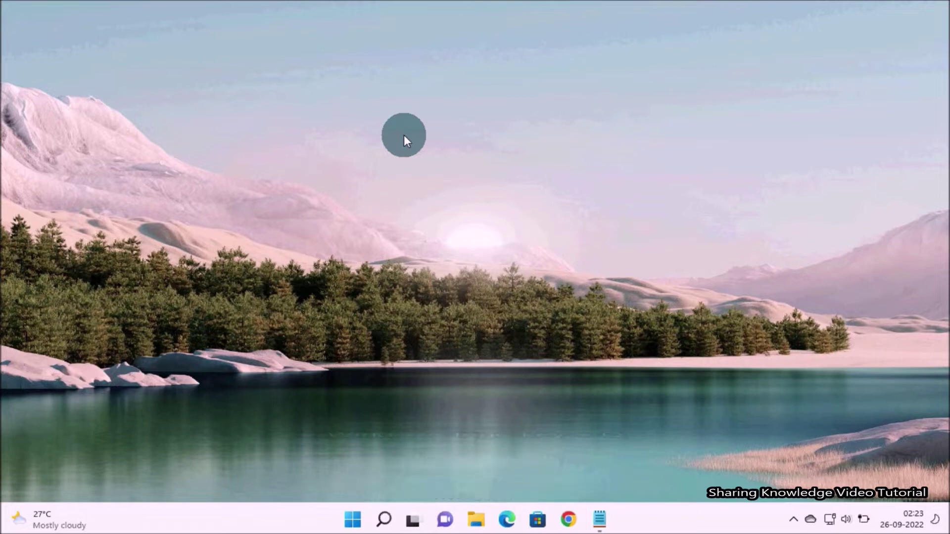
# - Search for 'Event Viewer' and launch it as administrator
pyautogui.press('super+q')
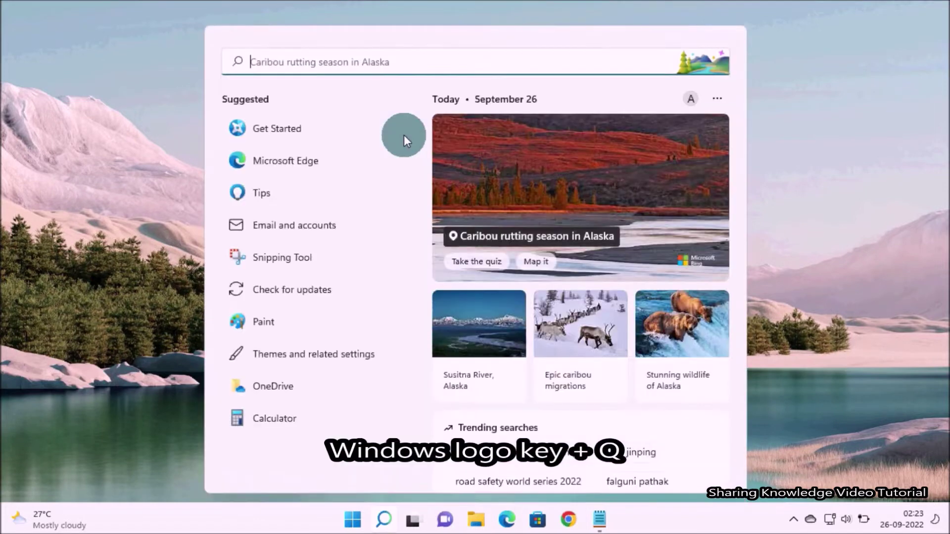
pyautogui.write('Event Viewer')
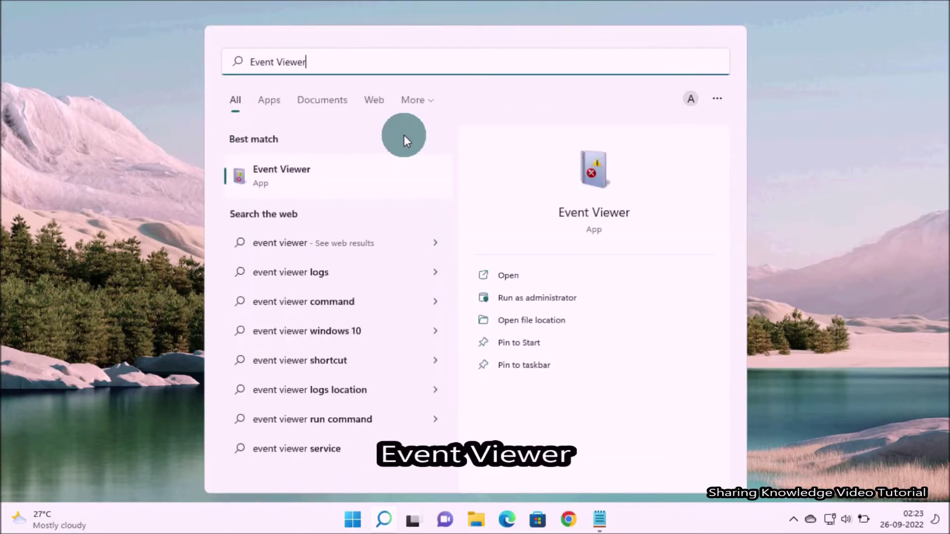
pyautogui.click(557, 302)
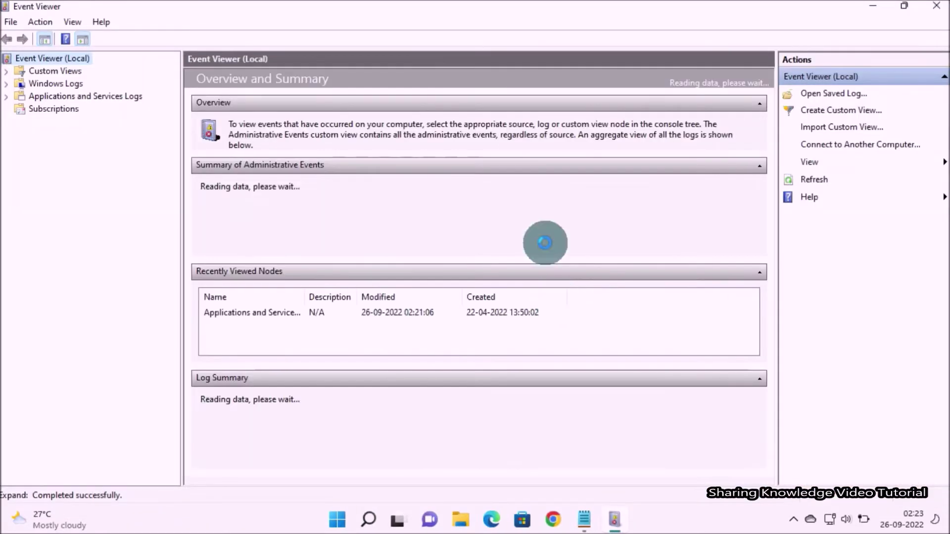
# - Open Applications and Services Logs > Microsoft > Windows > Windows Defender > Operational
pyautogui.click(7, 100)
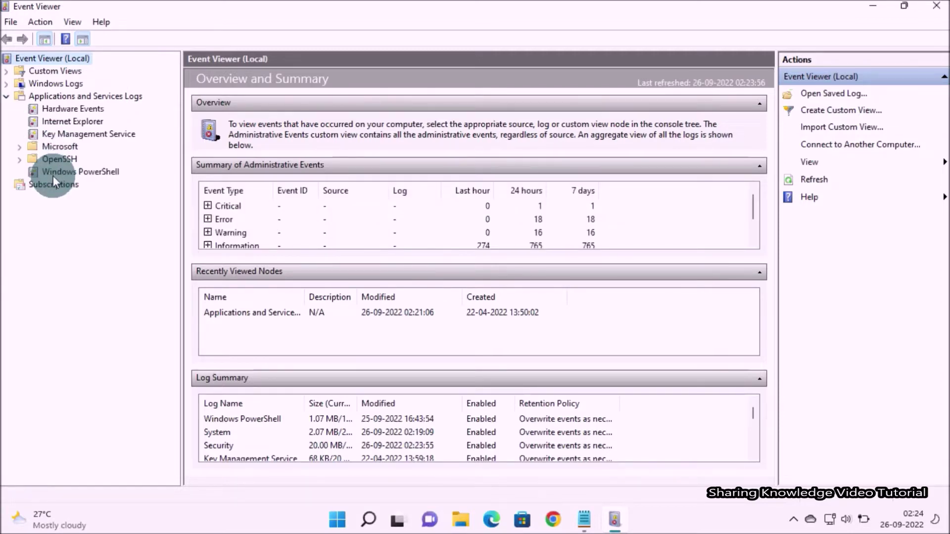
pyautogui.click(21, 146)
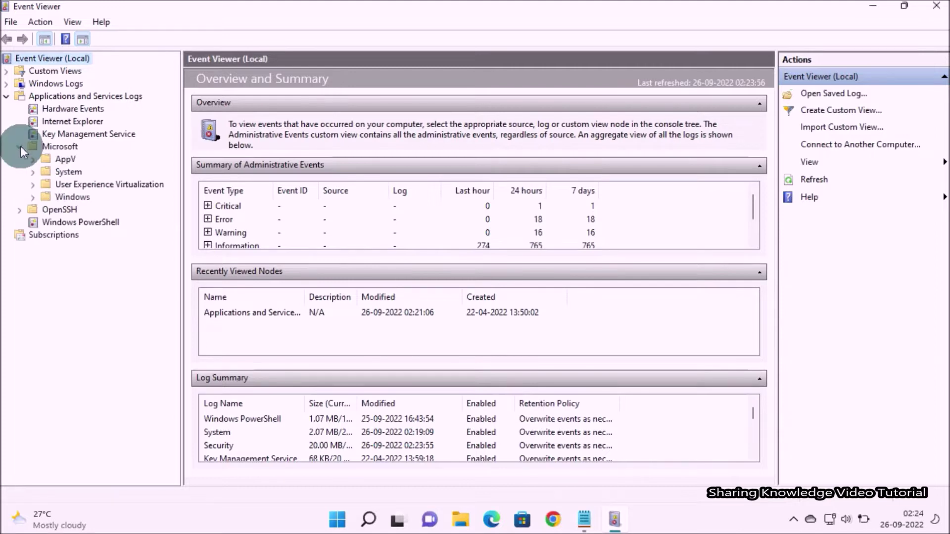
pyautogui.click(32, 197)
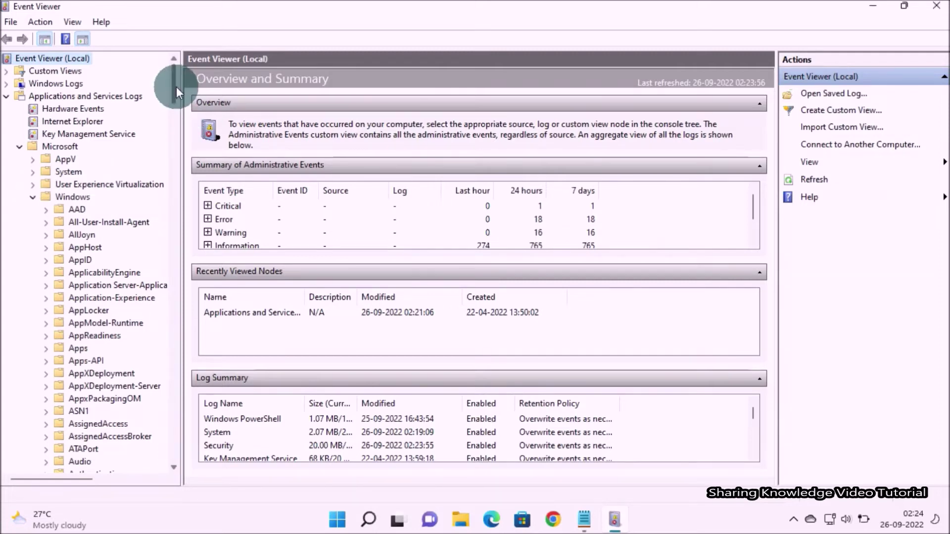
pyautogui.moveTo(176, 87); pyautogui.dragTo(173, 389)
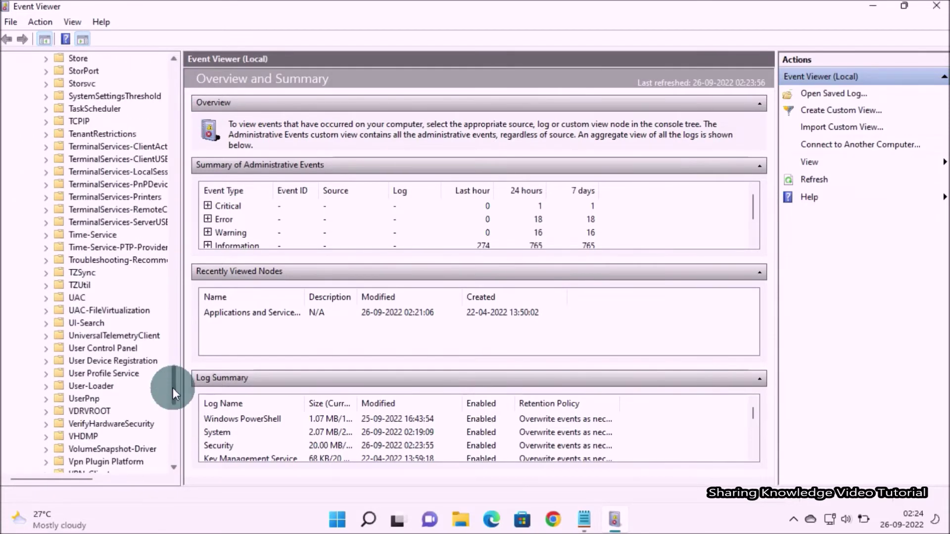
pyautogui.moveTo(173, 392); pyautogui.dragTo(175, 423)
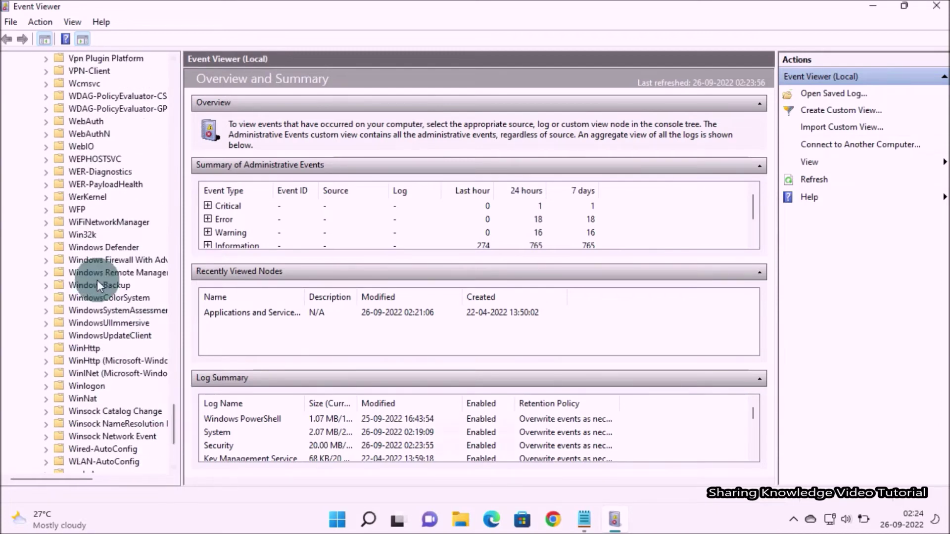
pyautogui.click(49, 248)
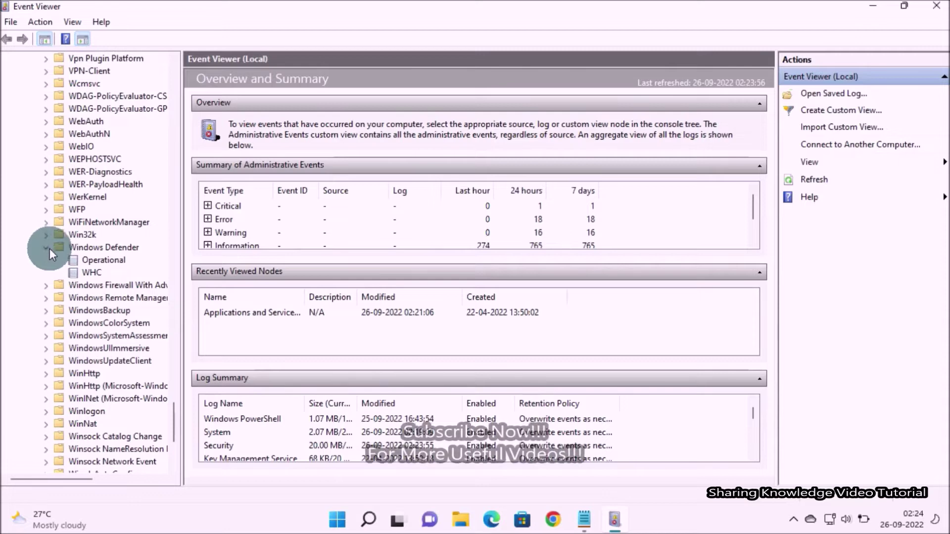
pyautogui.click(106, 258)
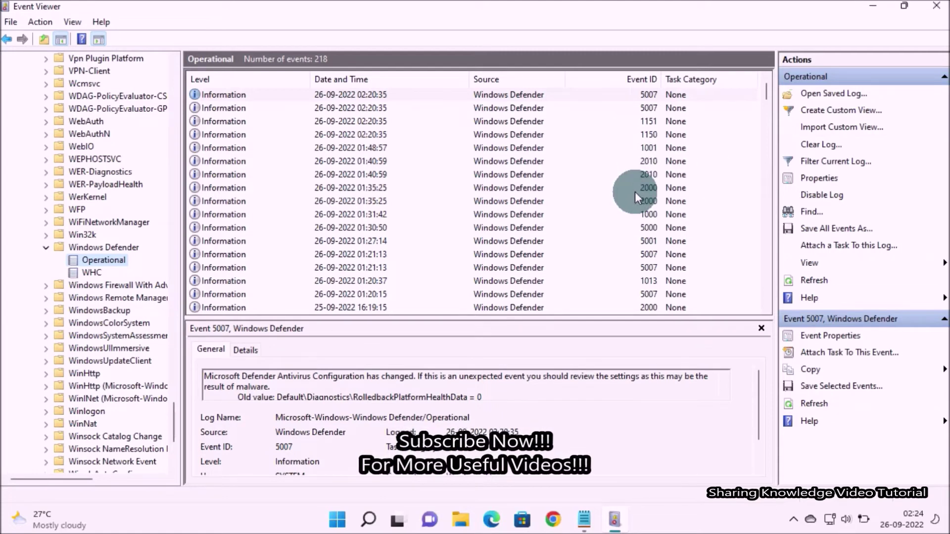
# - Start clearing the Operational log, then cancel the clear-log prompt
pyautogui.rightClick(103, 261)
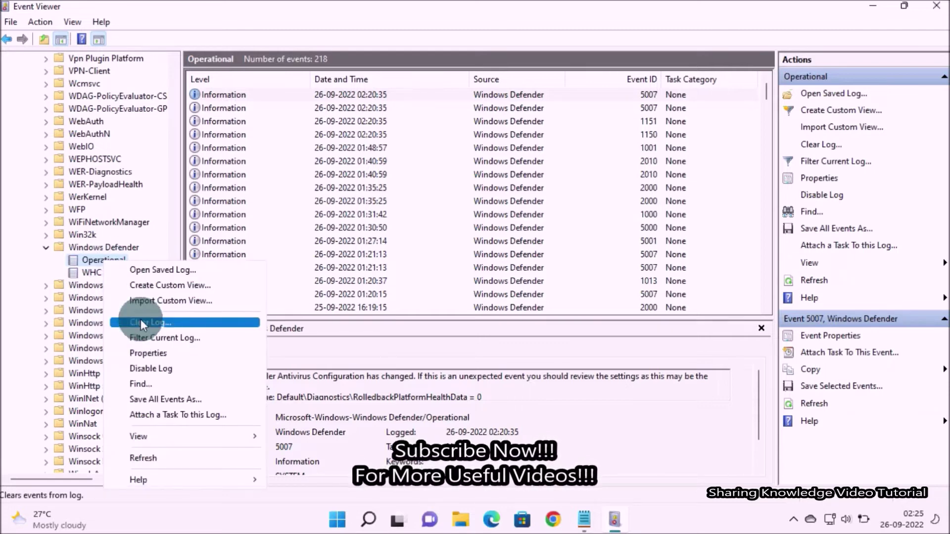
pyautogui.click(895, 59)
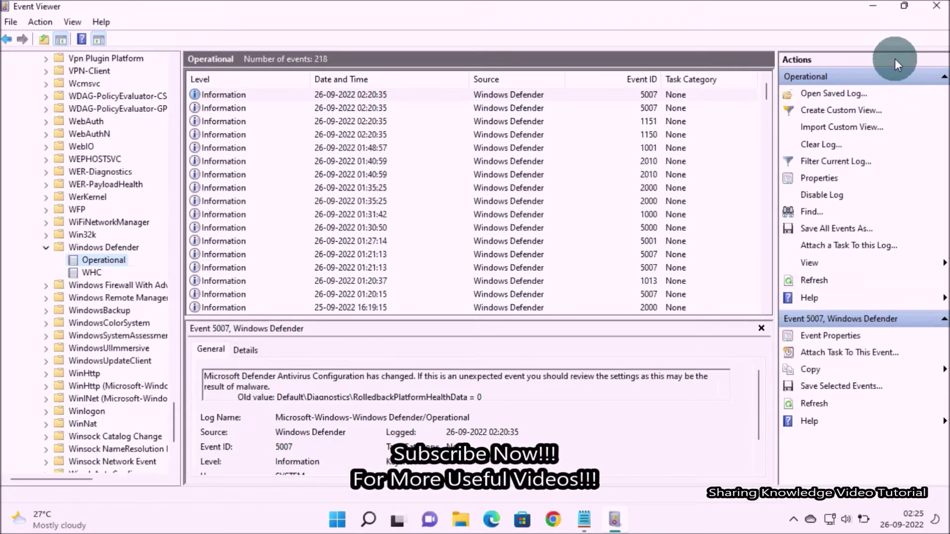
pyautogui.click(826, 145)
pyautogui.moveTo(349, 79); pyautogui.dragTo(518, 73)
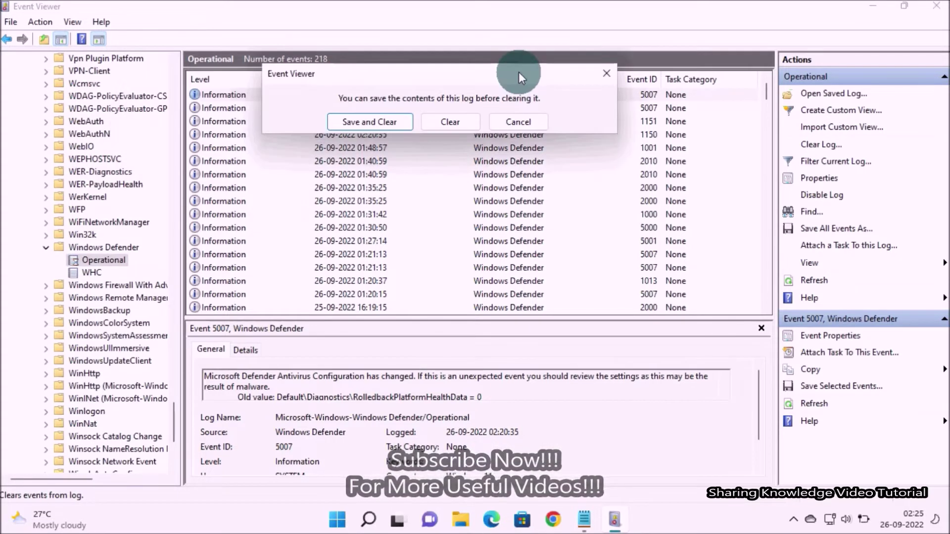
pyautogui.click(611, 74)
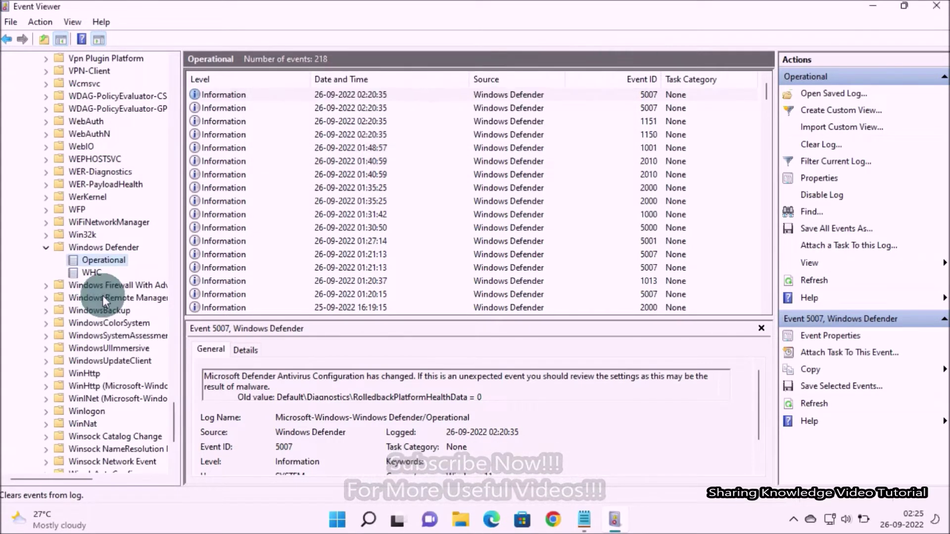
# - Request Clear Log on Operational again and choose Save and Clear
pyautogui.rightClick(113, 261)
pyautogui.click(178, 321)
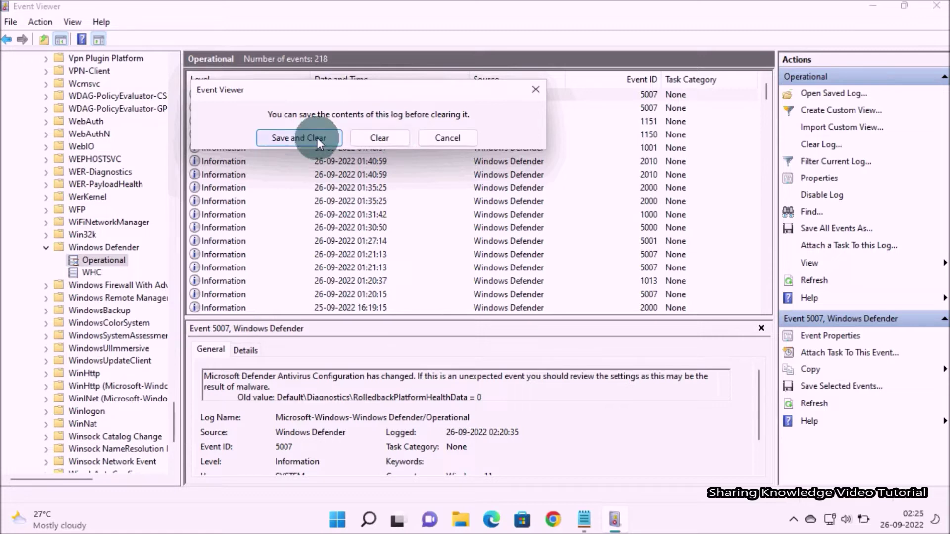
pyautogui.click(297, 139)
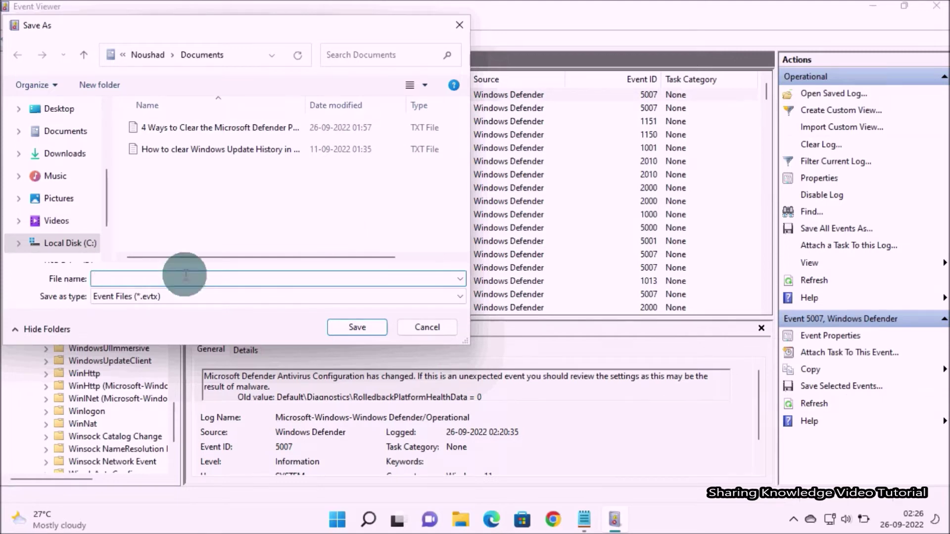
pyautogui.write('Event Viewer')
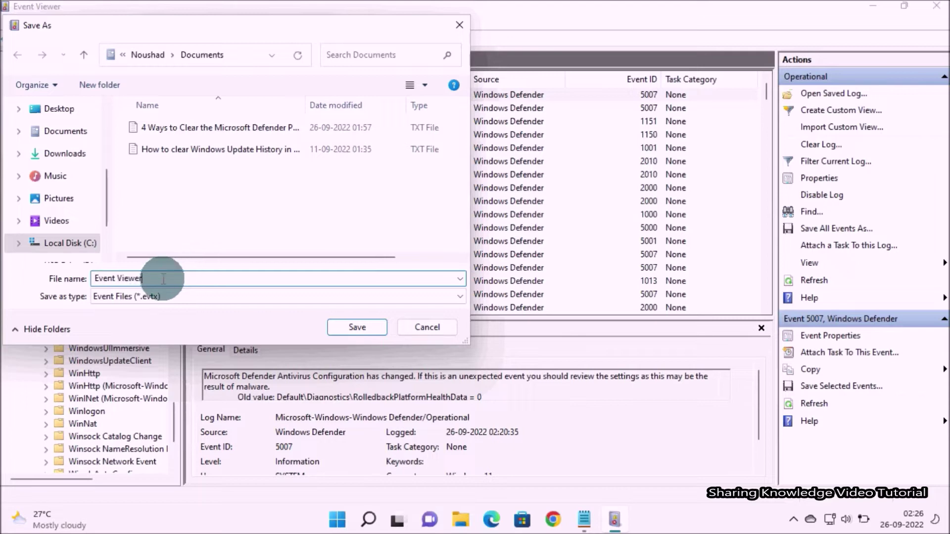
# - Save the log as 'Event Viewer', clear it, and collapse the log tree
pyautogui.click(351, 329)
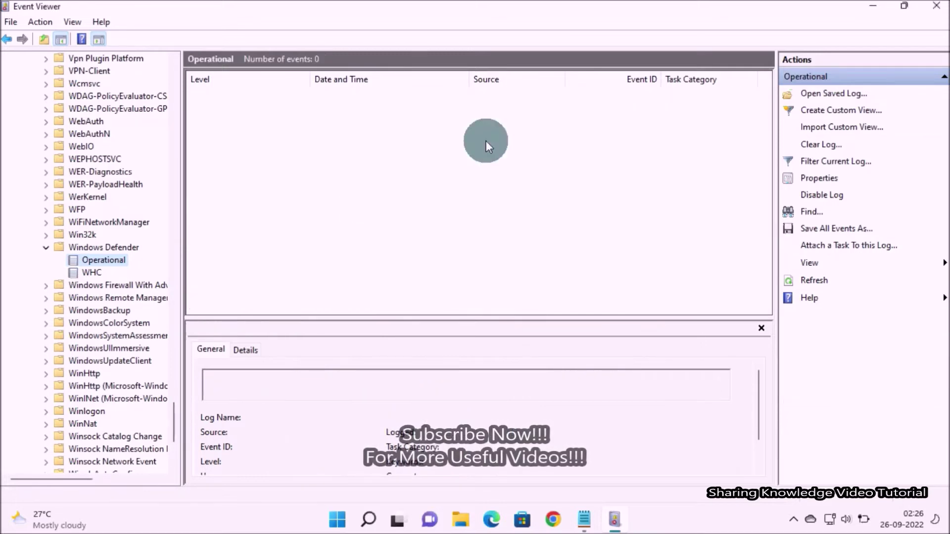
pyautogui.click(50, 246)
pyautogui.scroll(10, 171, 369)
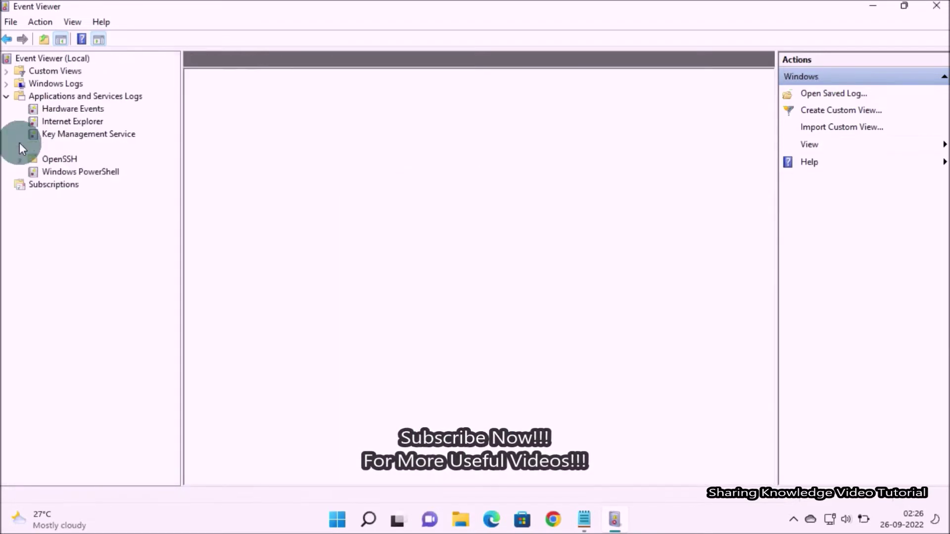
pyautogui.click(19, 143)
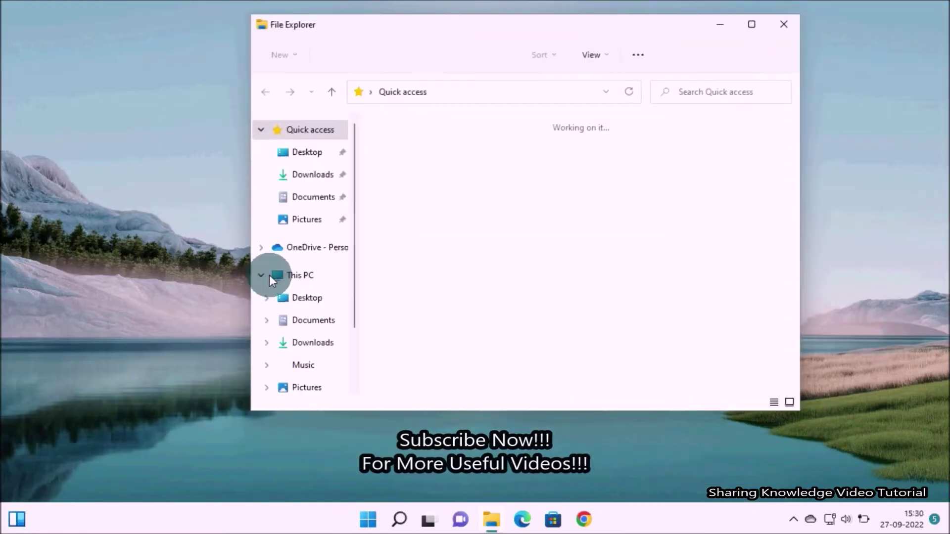
# - Open the saved 'Event Viewer' log file from Documents
pyautogui.click(305, 197)
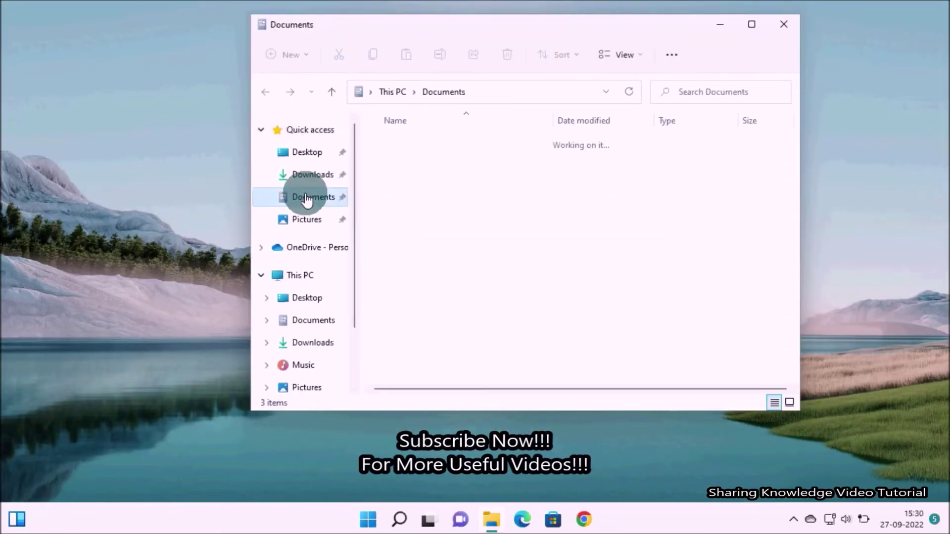
pyautogui.click(406, 165)
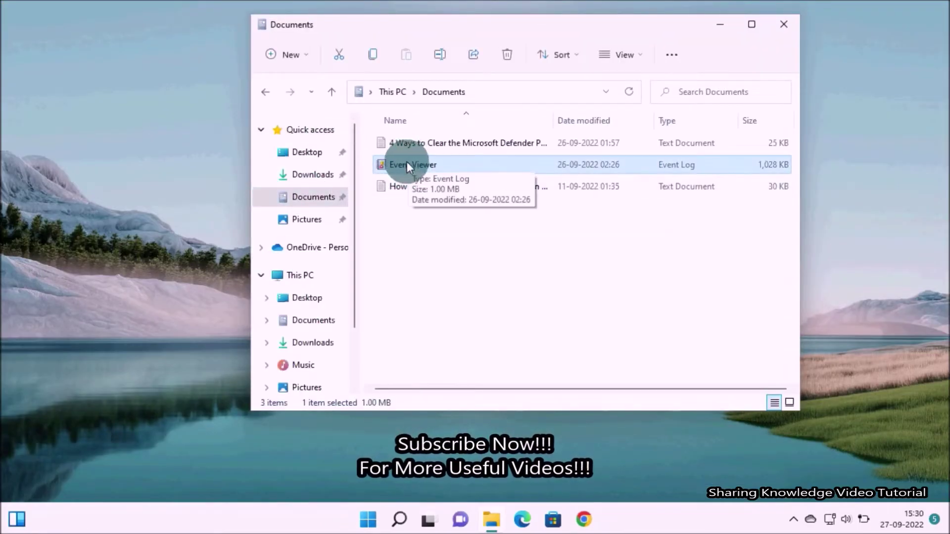
pyautogui.doubleClick(407, 166)
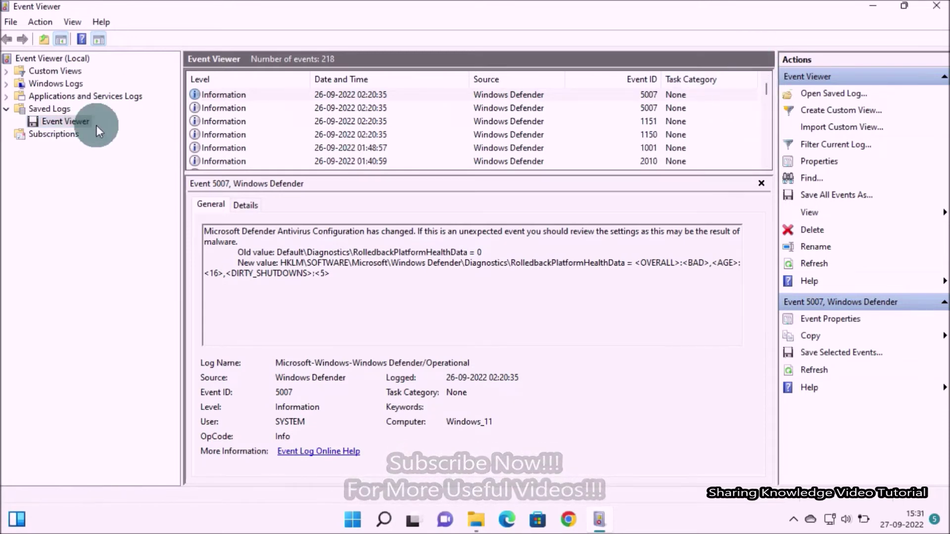
# - Dismiss the saved log's context menu without deleting it, and close Event Viewer
pyautogui.rightClick(59, 121)
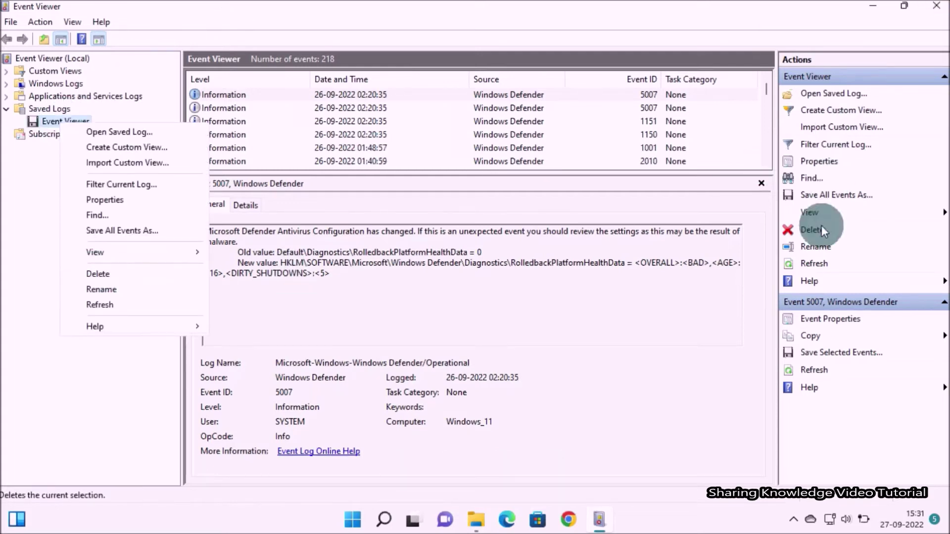
pyautogui.click(932, 7)
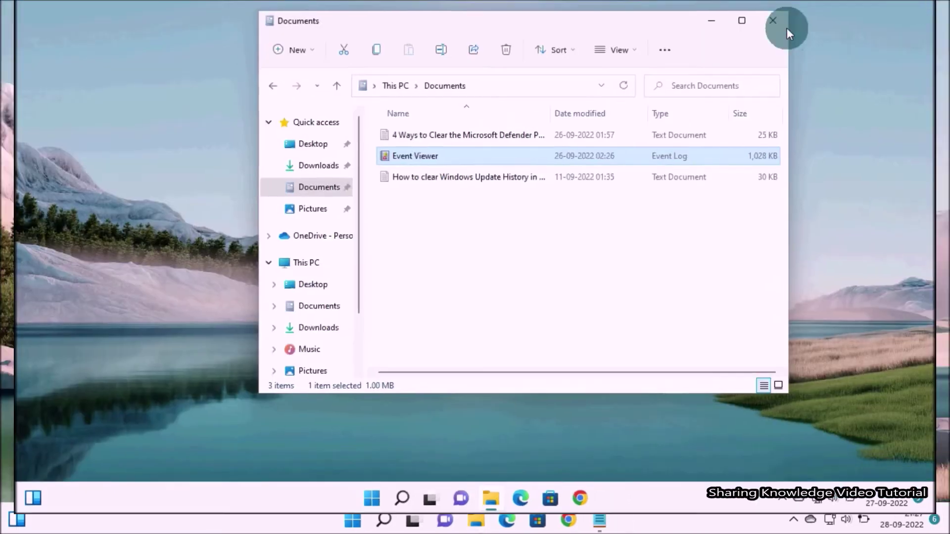
pyautogui.click(779, 21)
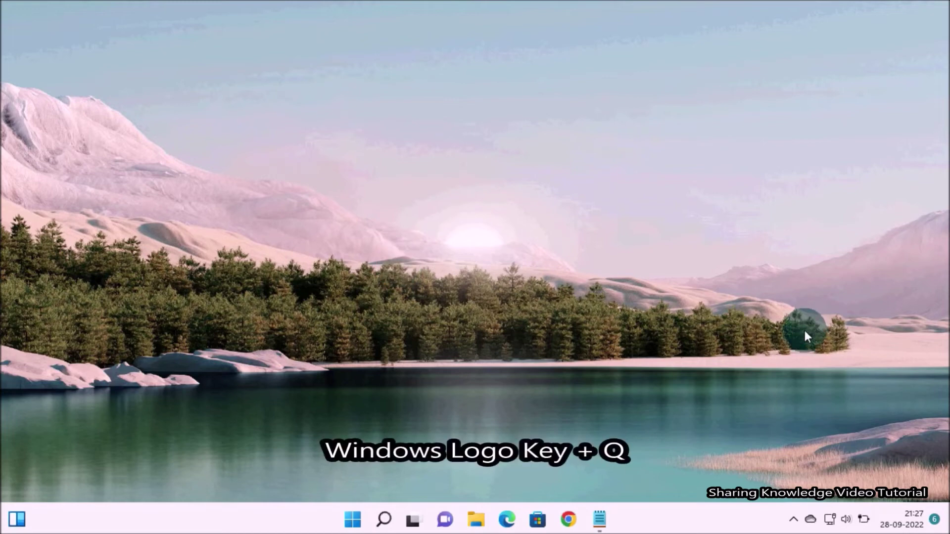
# - Search for 'Windows Security' and launch the app from the results
pyautogui.press('super+q')
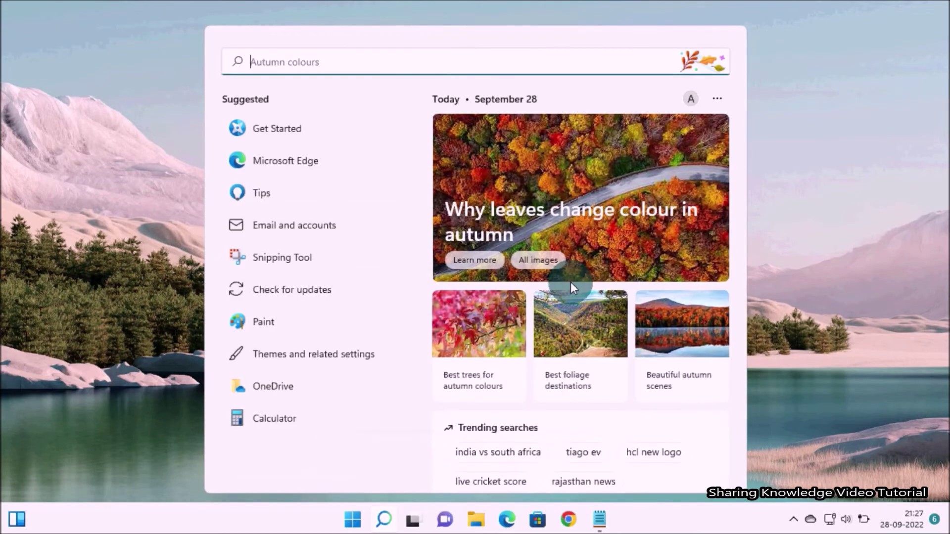
pyautogui.write('Windows Security')
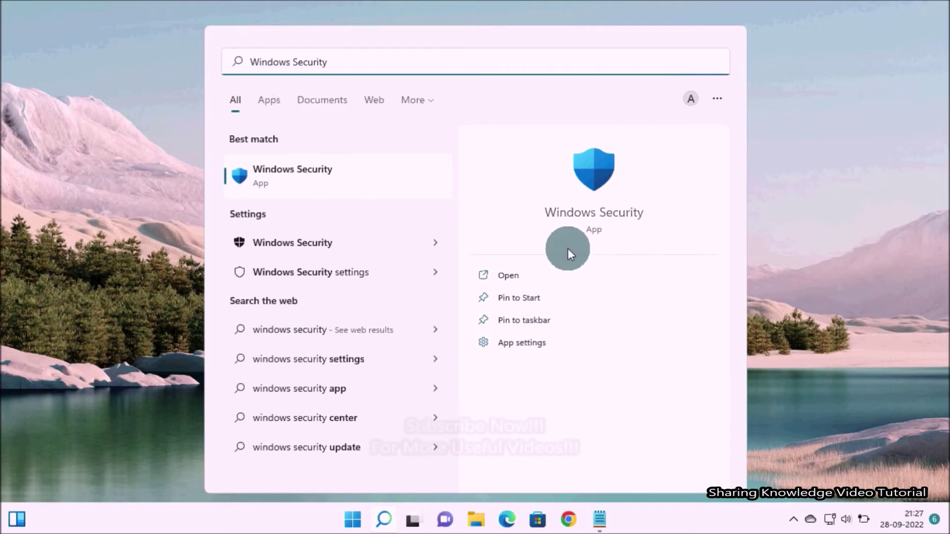
pyautogui.click(594, 215)
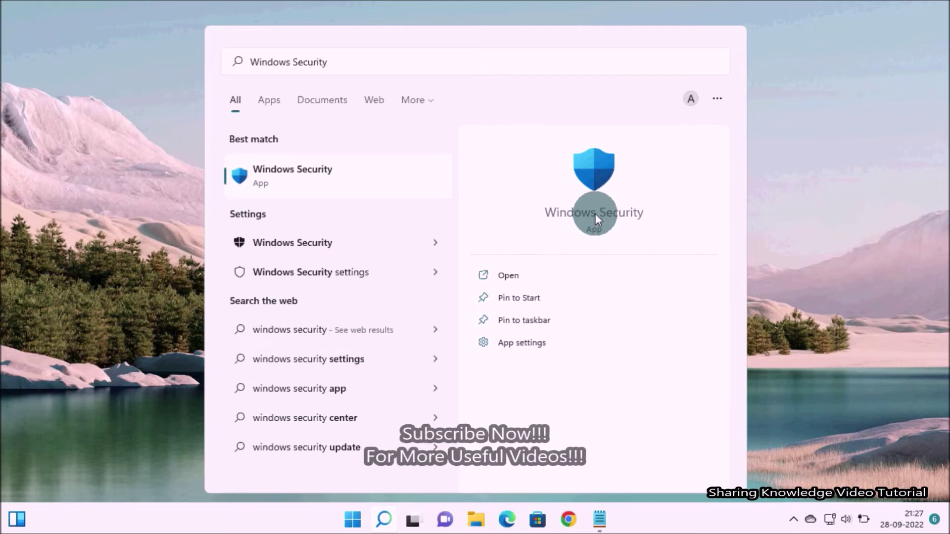
pyautogui.click(594, 213)
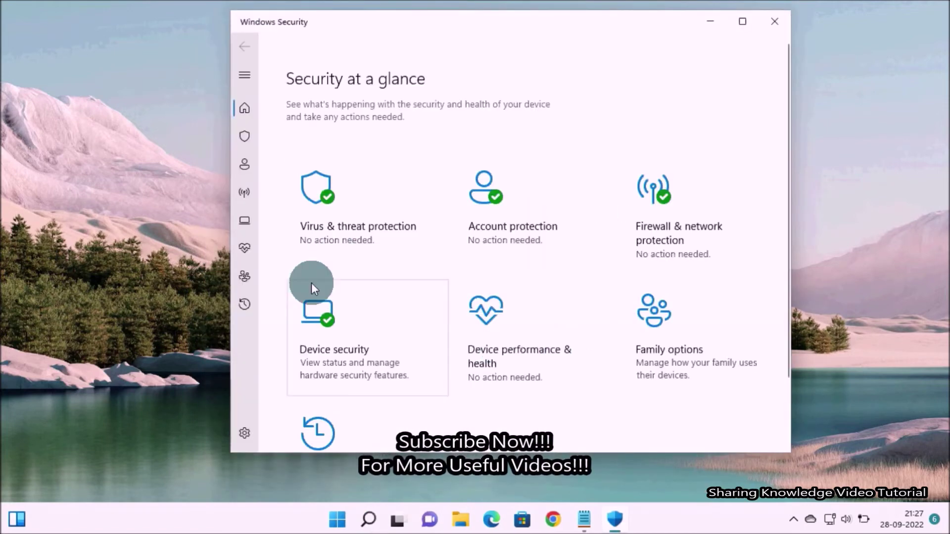
# - Check Virus & threat protection's Protection history shows no recent actions, then close Windows Security
pyautogui.click(358, 235)
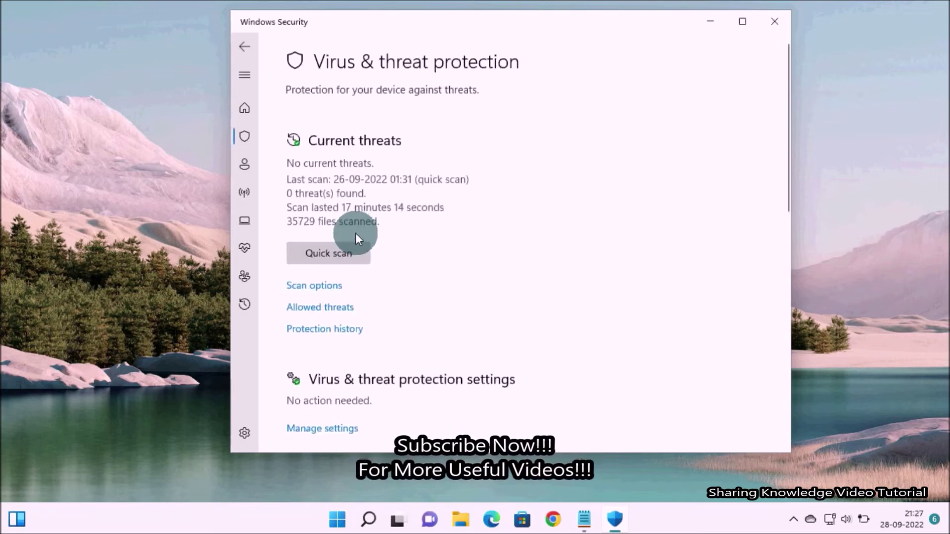
pyautogui.click(315, 336)
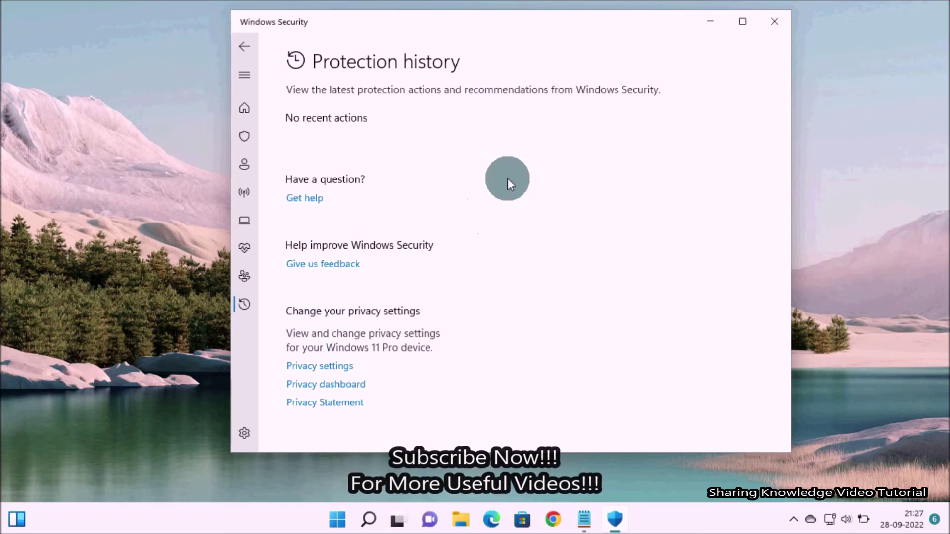
pyautogui.click(768, 24)
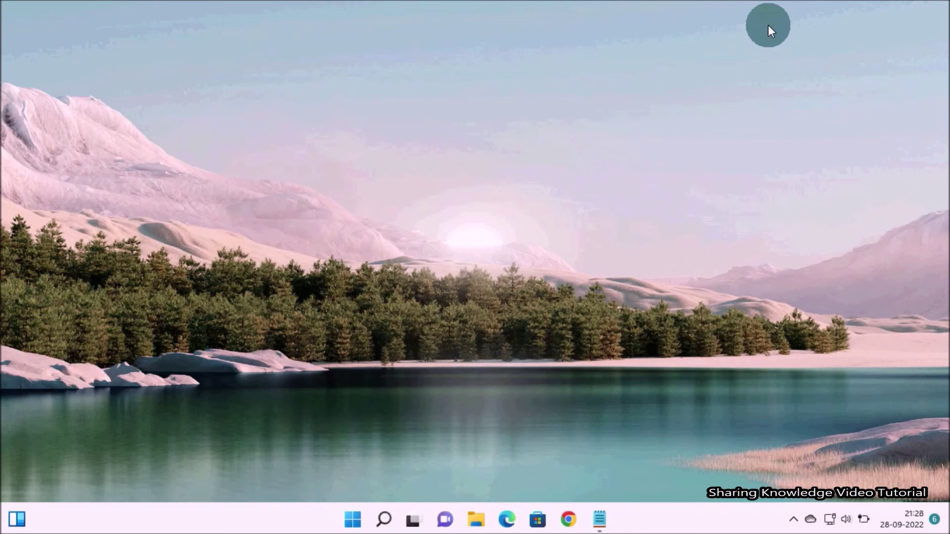